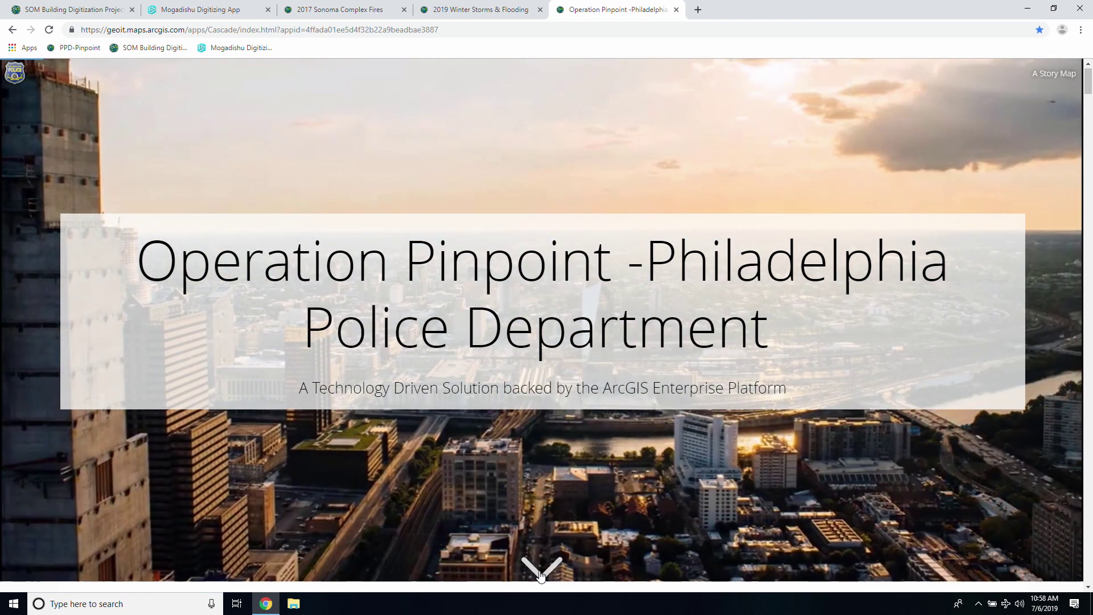
Advance from the title cover into the 'What is Operation Pinpoint?' Policing Models section.
click(542, 574)
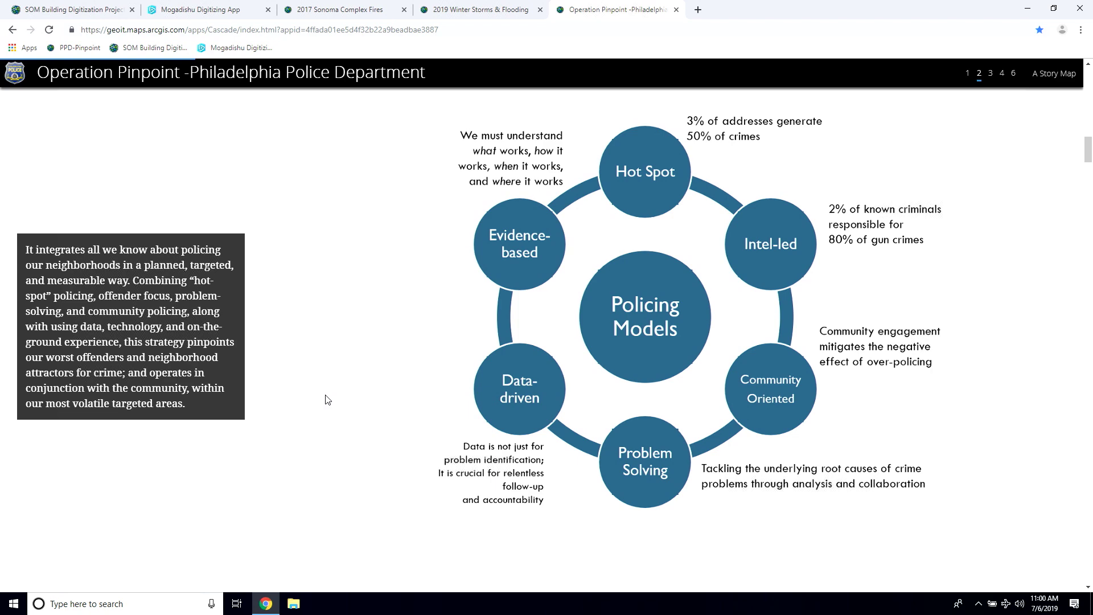
Scroll through the Policing Models text panels to the Record Management System diagram.
scroll(328, 399, down, 7)
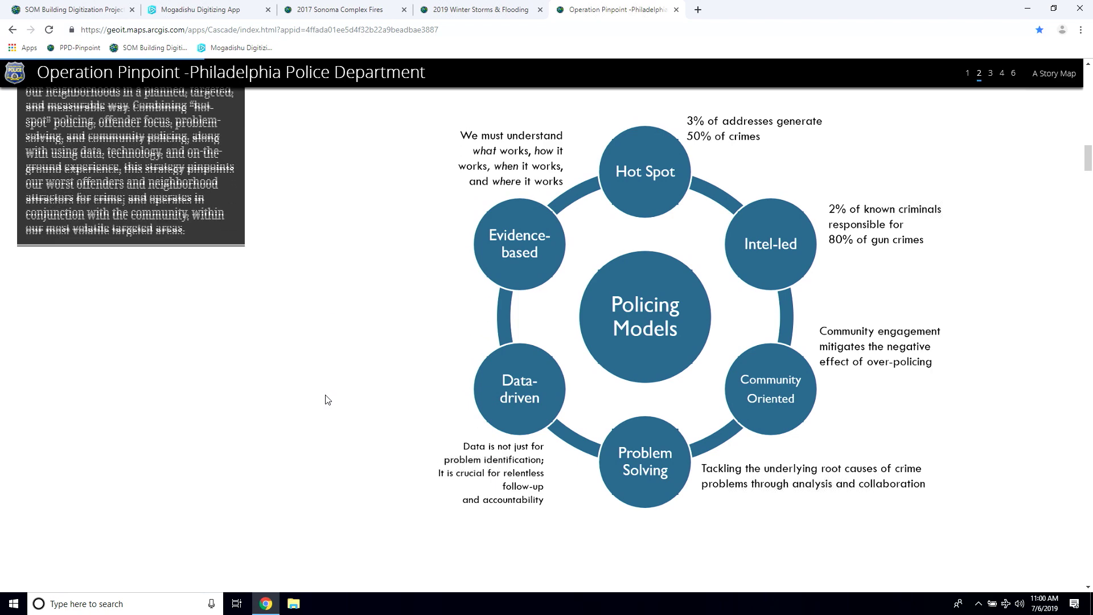
scroll(327, 400, down, 1)
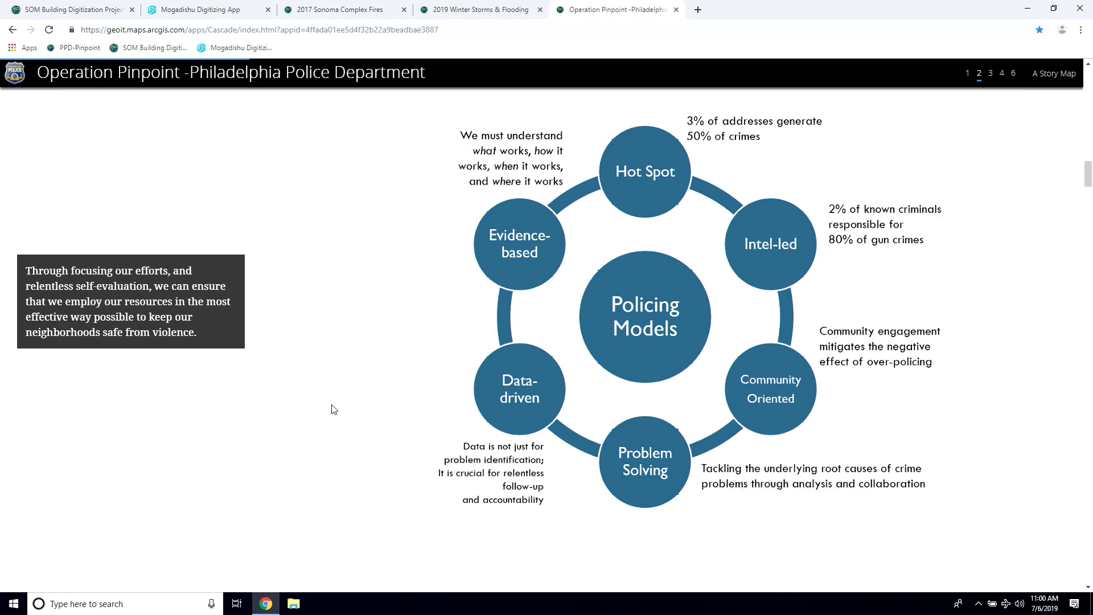
scroll(333, 410, down, 5)
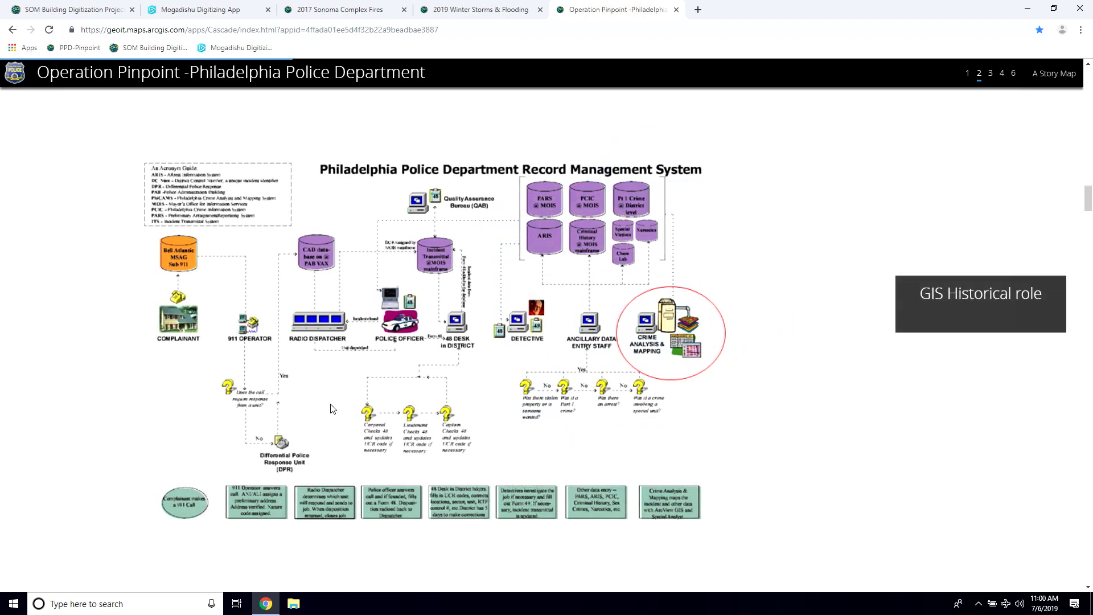
Scroll past the Record Management System diagram to section 3's Existing Analysis Systems graphic.
scroll(333, 409, down, 1)
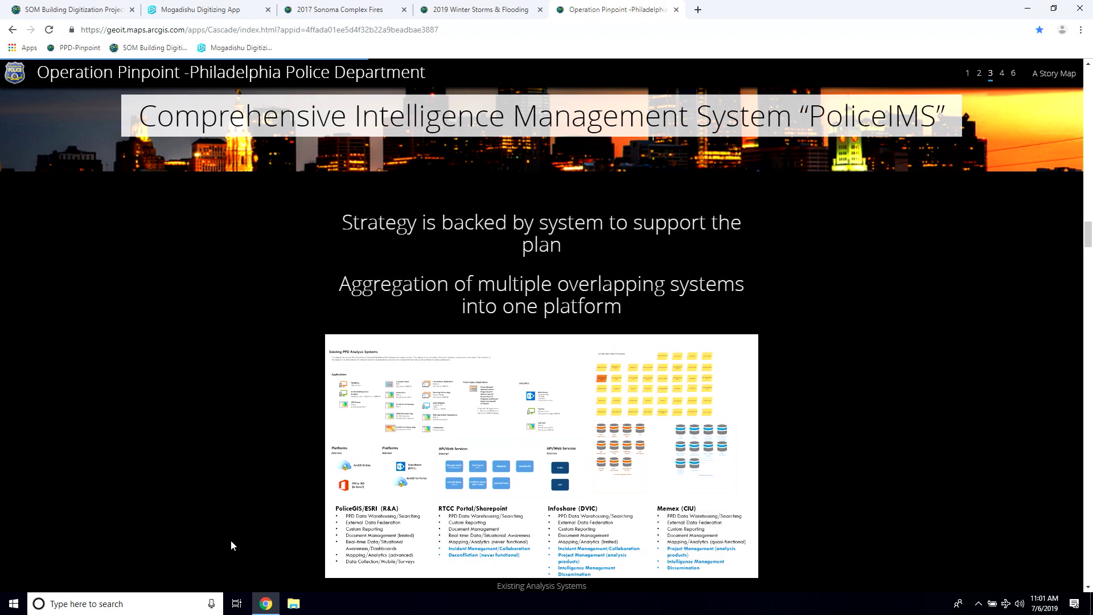
Scroll through section 3 past the Azure GovCloud platform slide to the CAMA district map.
scroll(230, 545, down, 3)
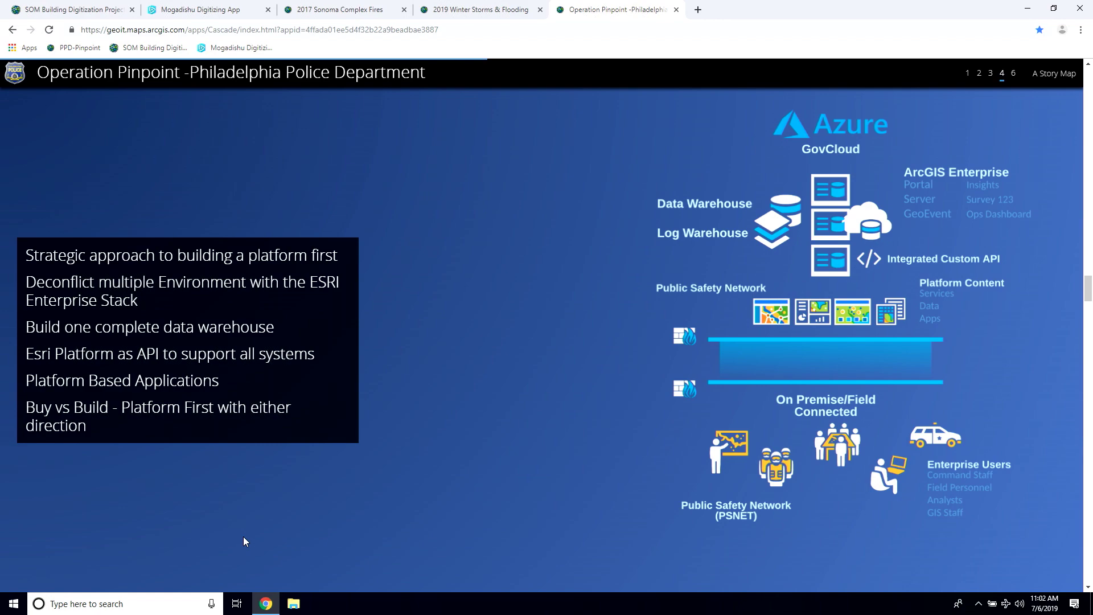
scroll(244, 541, down, 6)
Scroll onward from the Pinpoint Grid section's CAMA map to the police-badge page.
scroll(244, 540, down, 4)
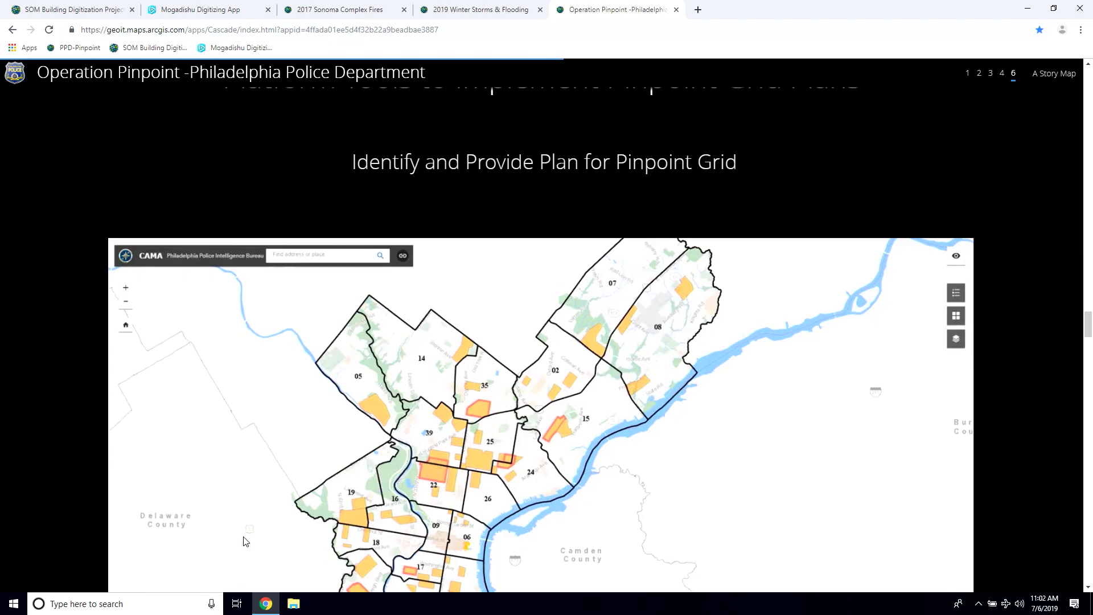
scroll(246, 541, down, 2)
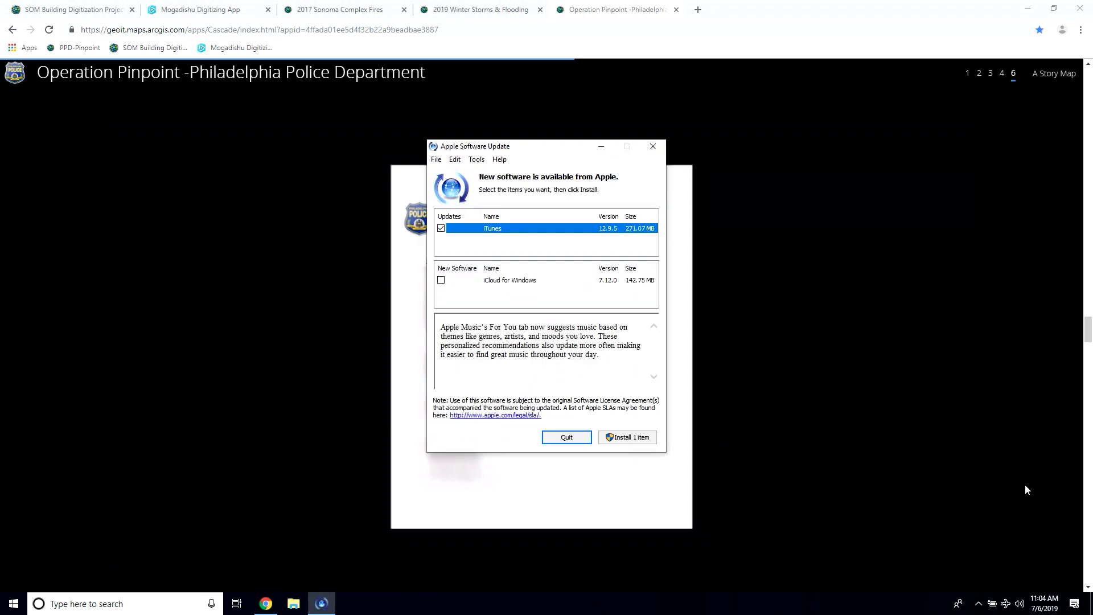
Quit the Apple Software Update prompt for iTunes 12.9.5 without installing it.
click(574, 436)
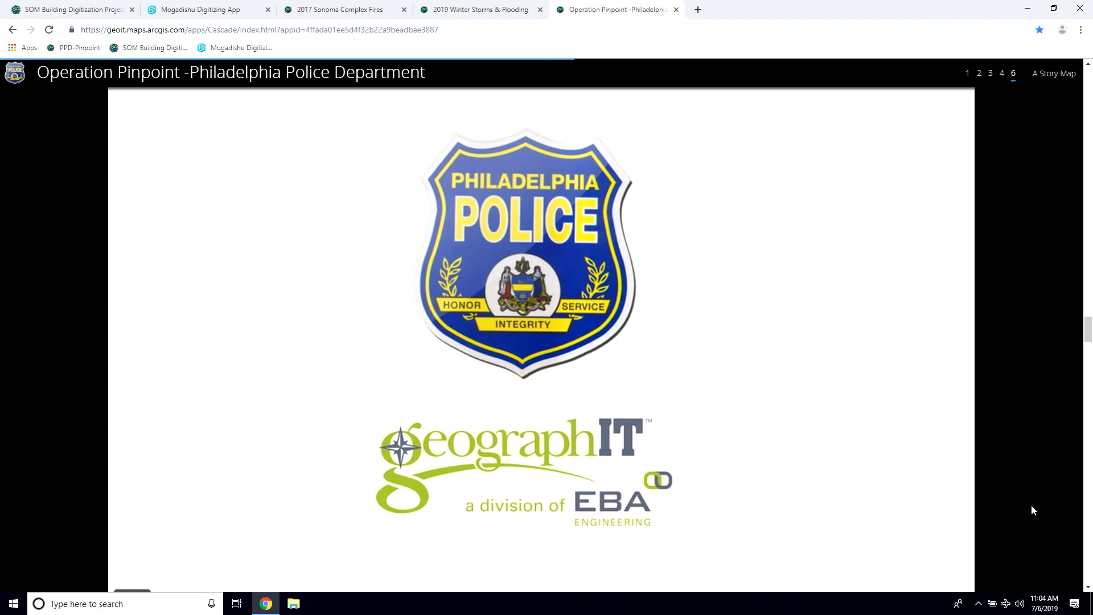
Scroll down to the embedded demo video and start it playing.
scroll(1031, 505, down, 4)
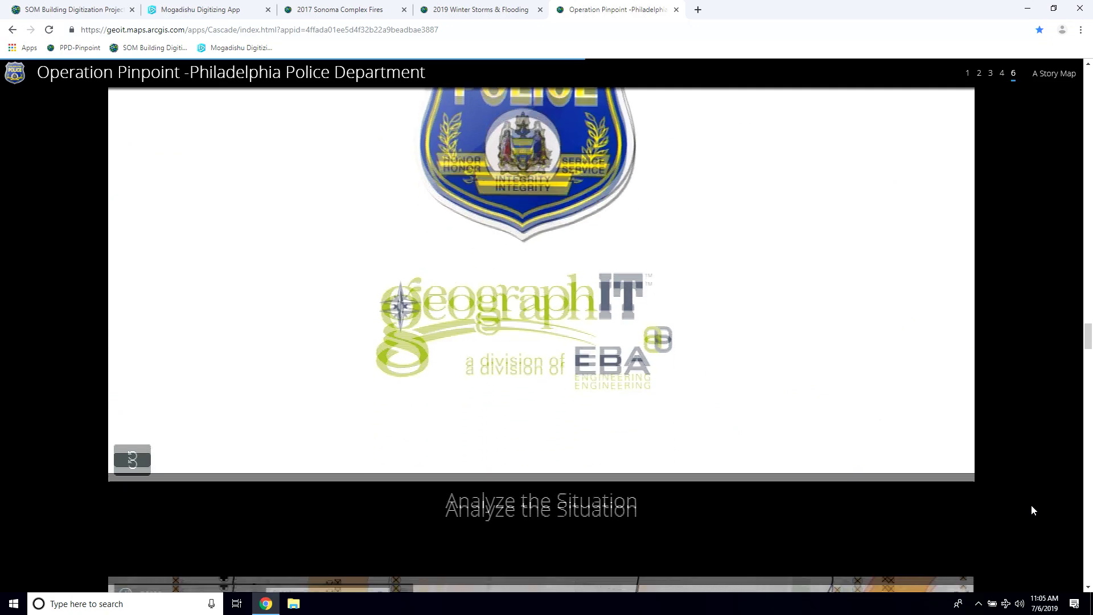
scroll(1031, 509, down, 5)
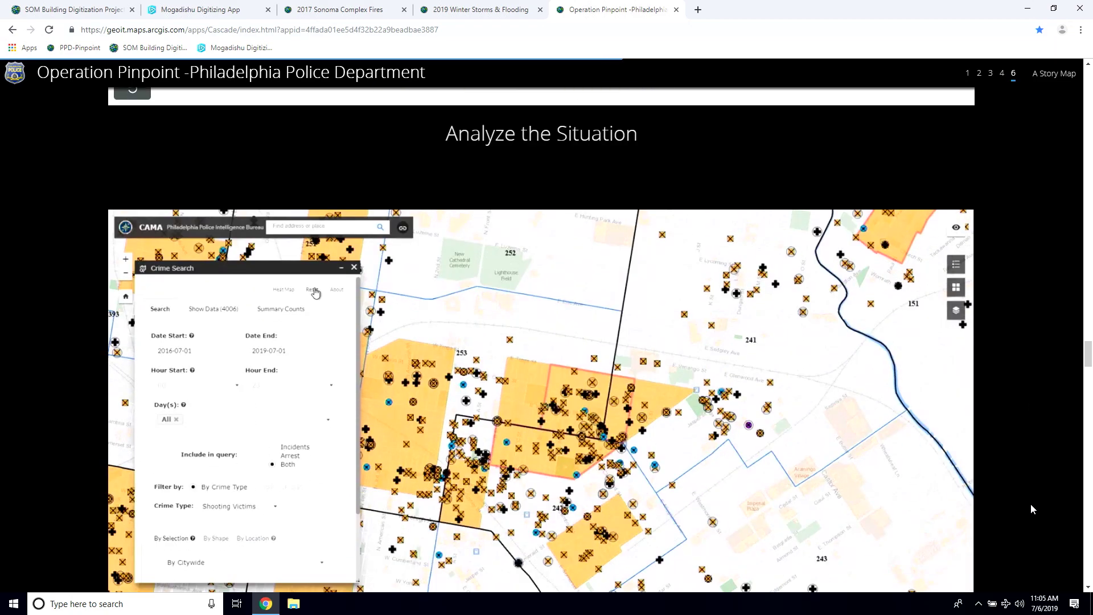
scroll(1031, 509, down, 1)
scroll(1032, 508, down, 1)
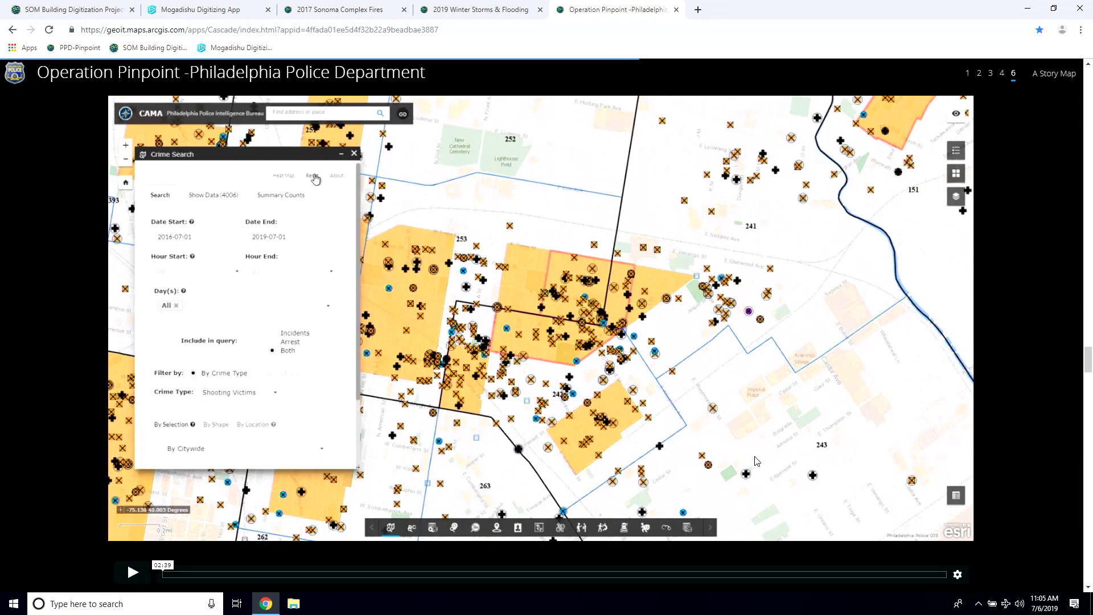
click(756, 461)
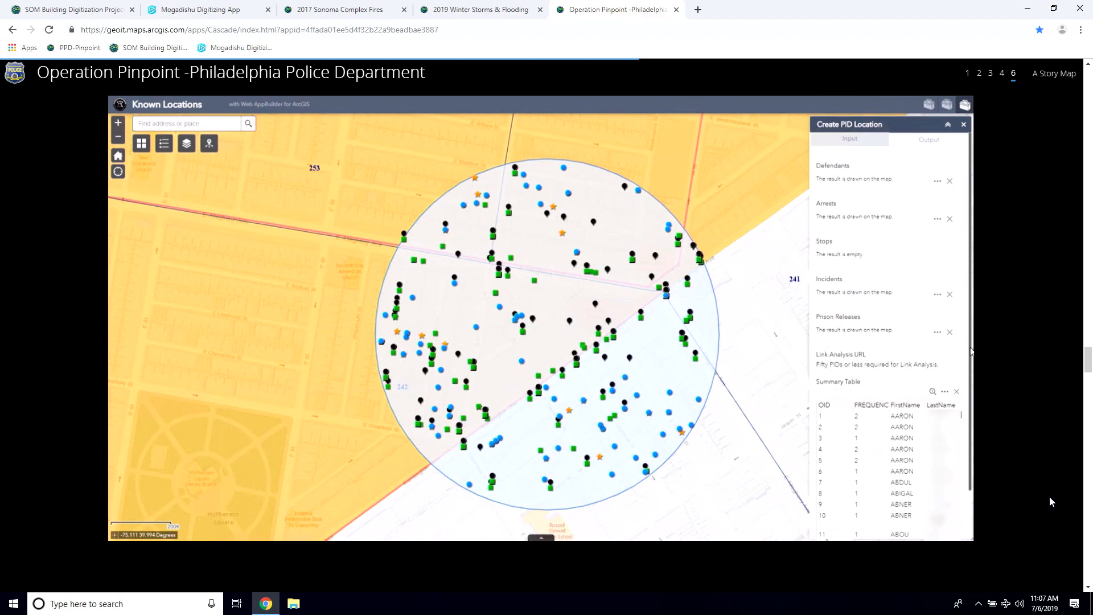
Scroll down to the Monitor and Report Plan Results section with its AVL dashboard video.
scroll(1050, 497, down, 6)
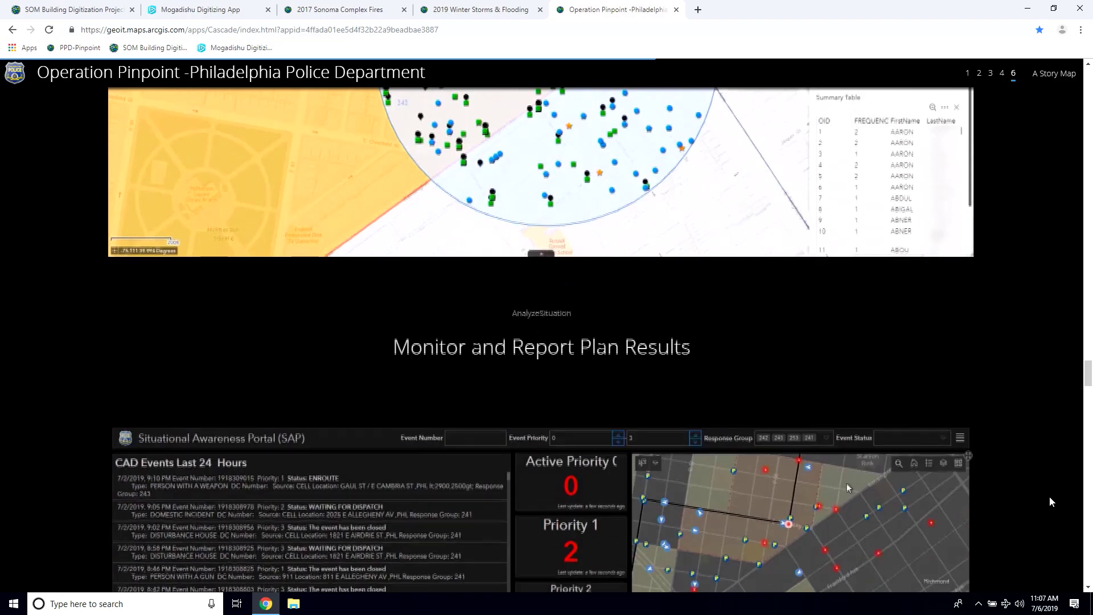
scroll(1050, 501, down, 4)
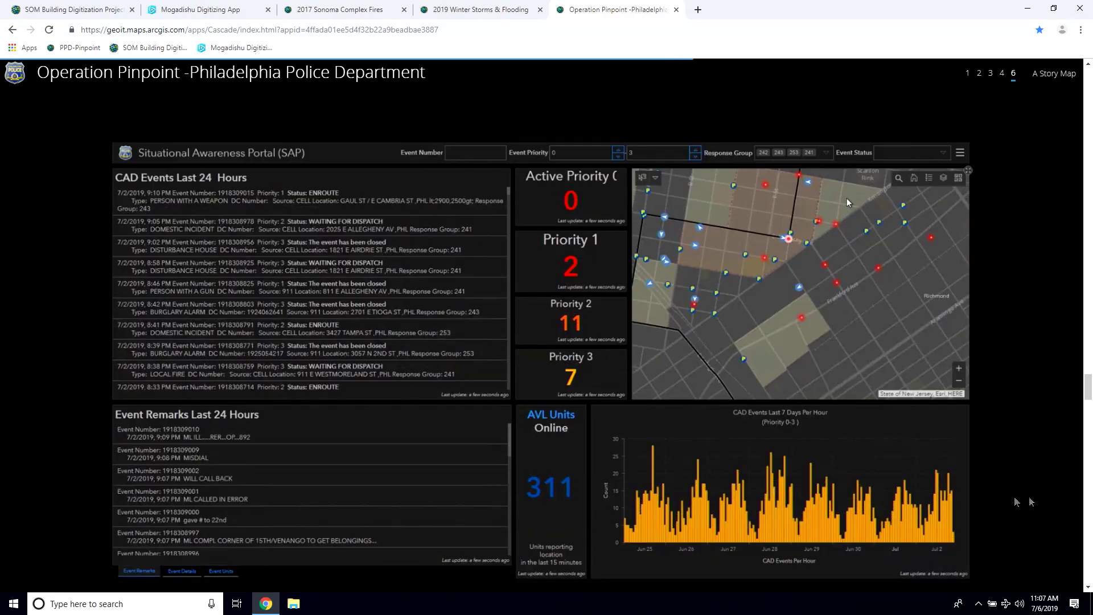
scroll(1020, 496, down, 1)
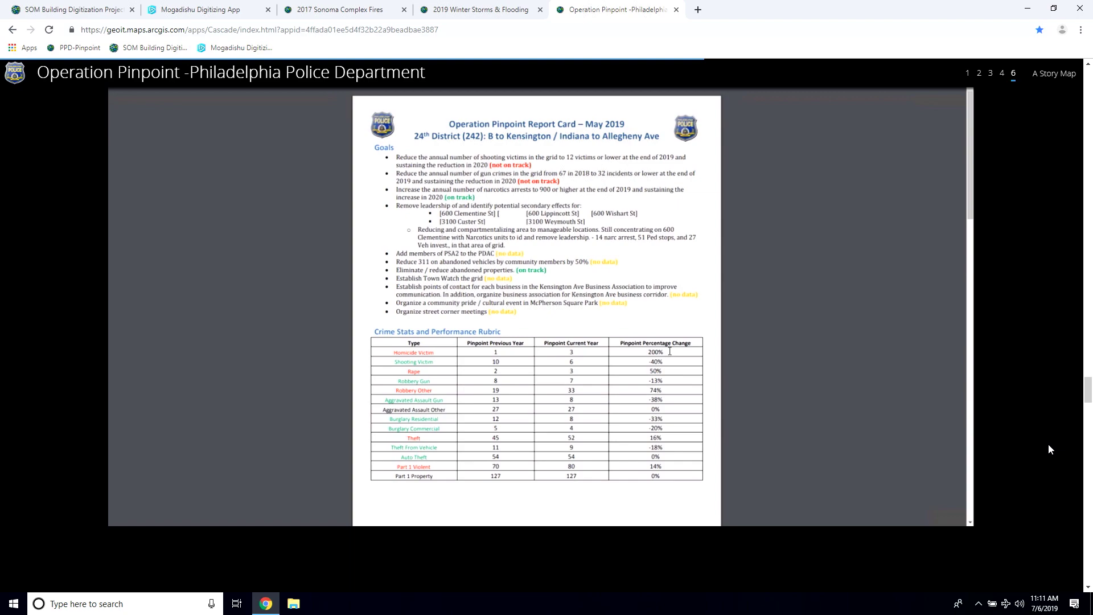
Scroll to the Sites in ArcGIS Enterprise section and play its Intelligence Bureau video.
scroll(1051, 449, down, 5)
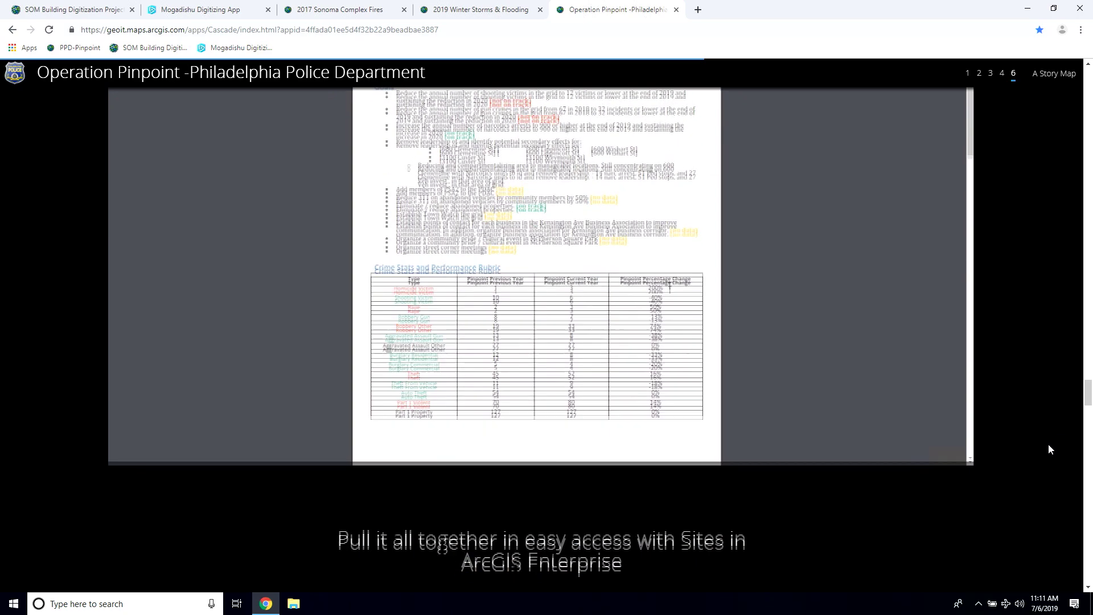
scroll(1051, 449, down, 1)
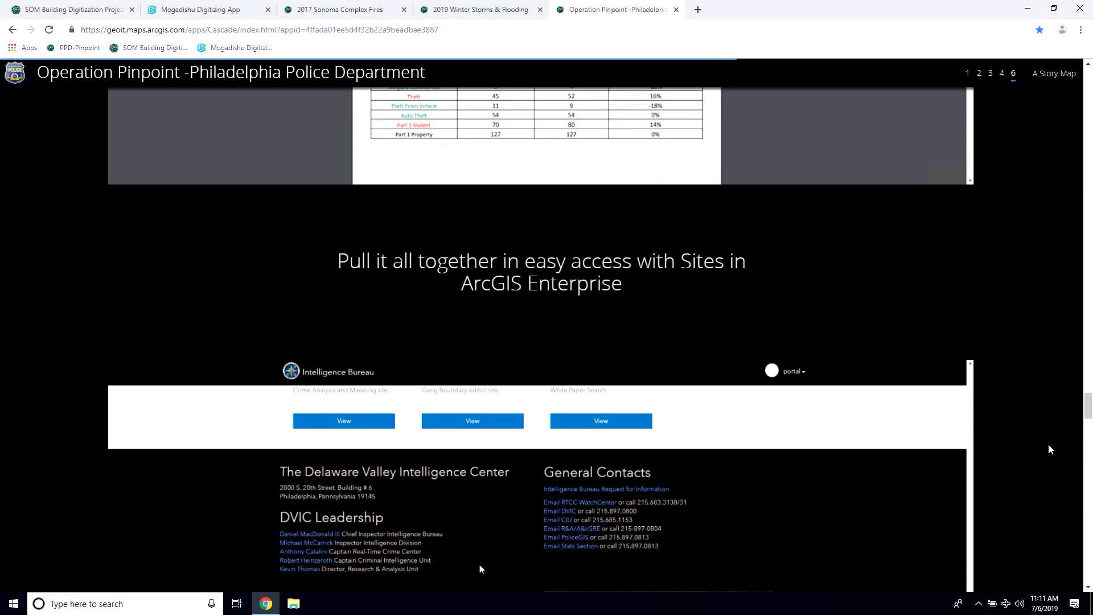
scroll(1050, 450, down, 2)
scroll(1050, 450, down, 3)
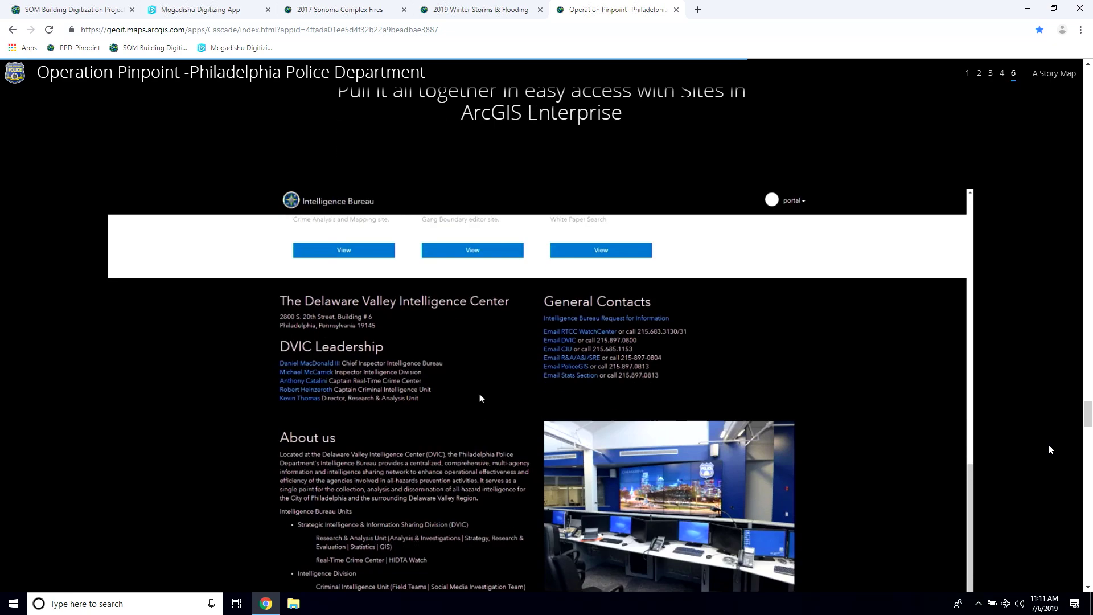
mouse_move(945, 446)
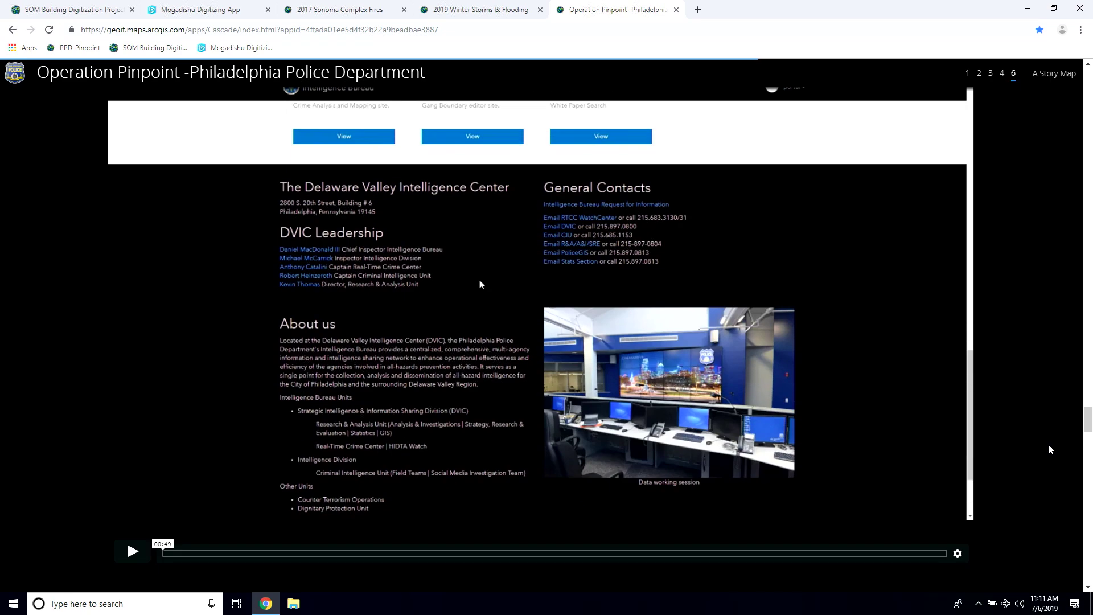
click(872, 442)
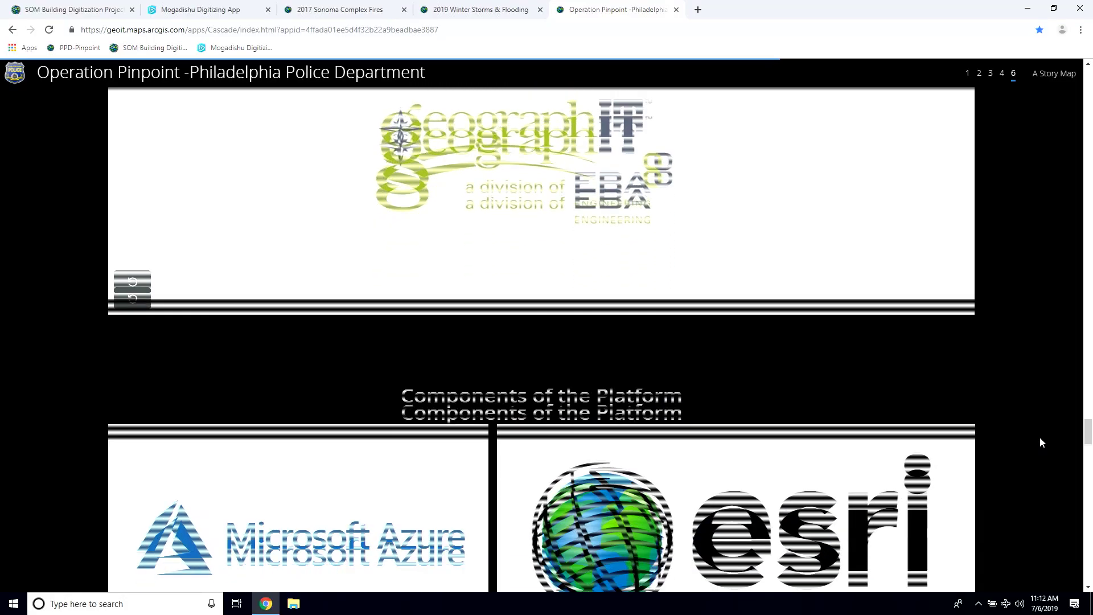
scroll(1040, 438, down, 2)
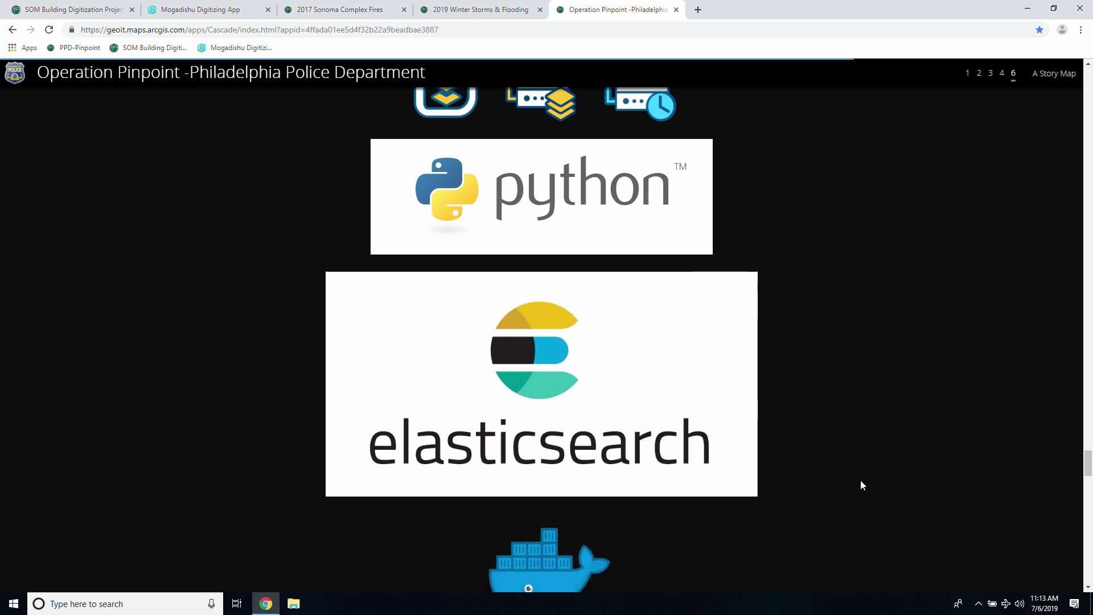
scroll(861, 482, down, 1)
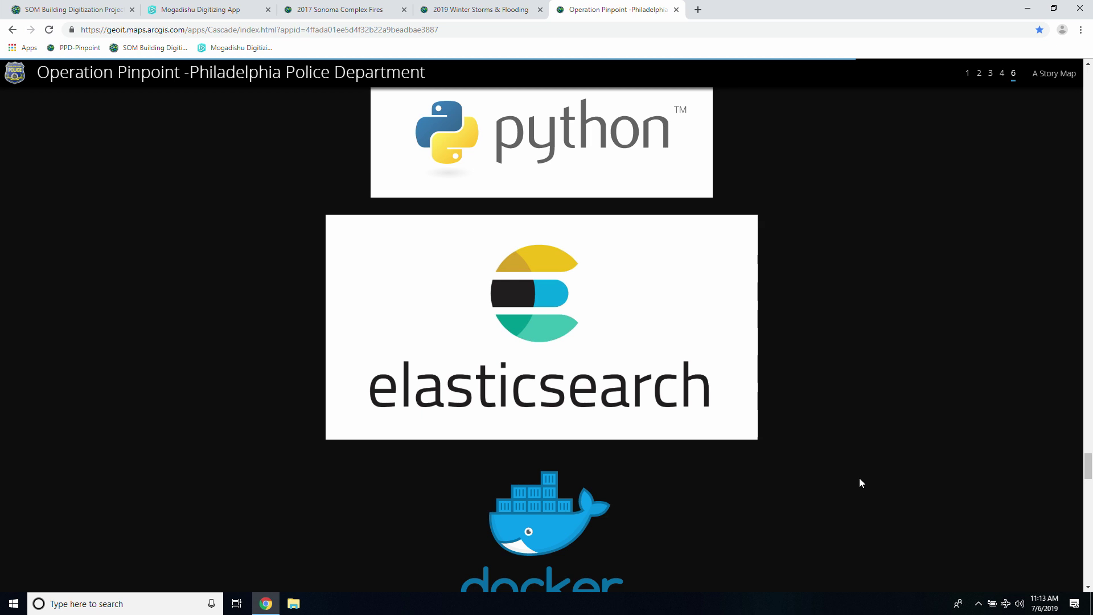
scroll(860, 482, down, 3)
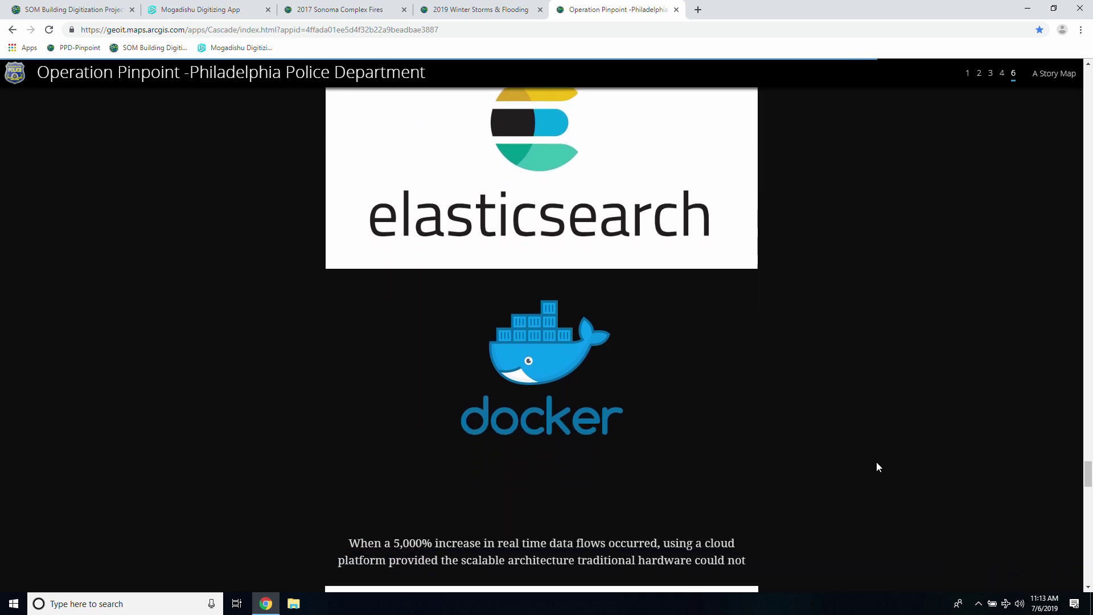
scroll(877, 462, up, 1)
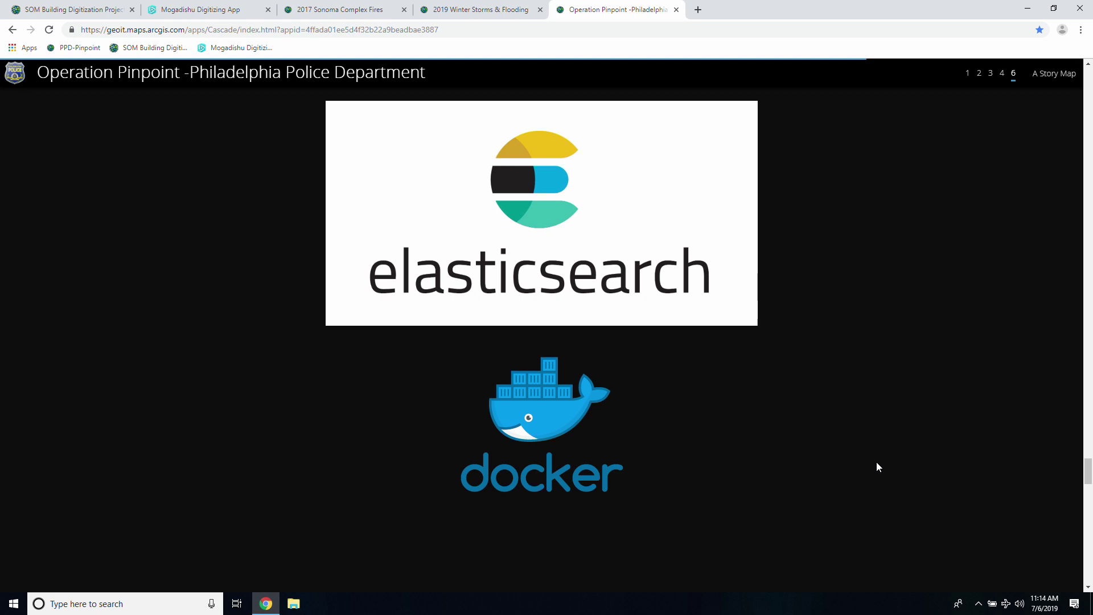
Scroll past the docker logo to the alerts summary and Azure DEV Monitoring dashboard.
scroll(866, 429, down, 2)
scroll(865, 435, down, 5)
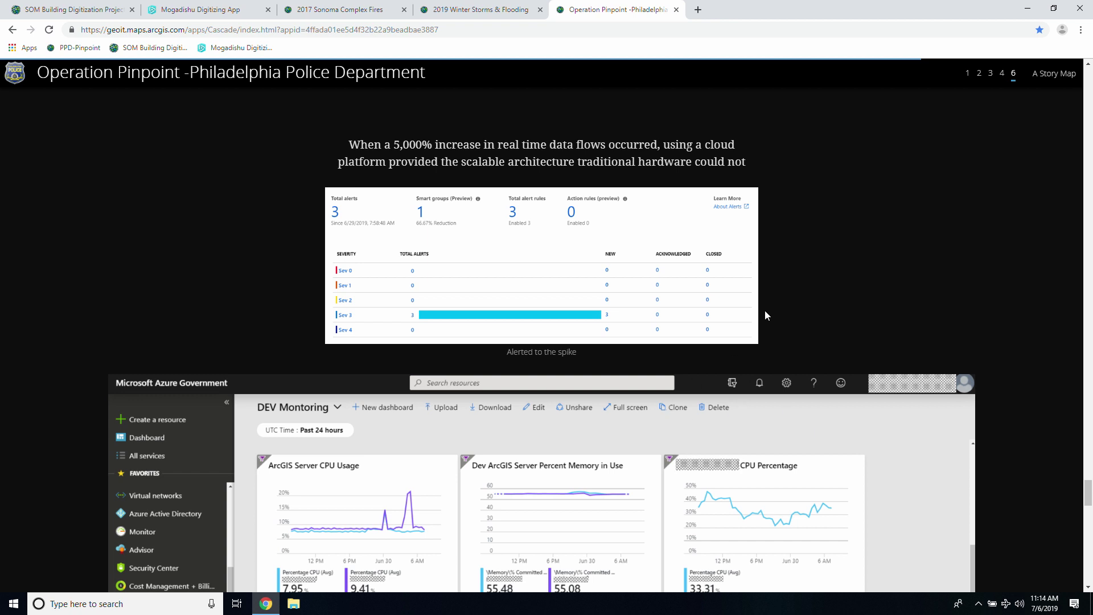
scroll(773, 330, down, 4)
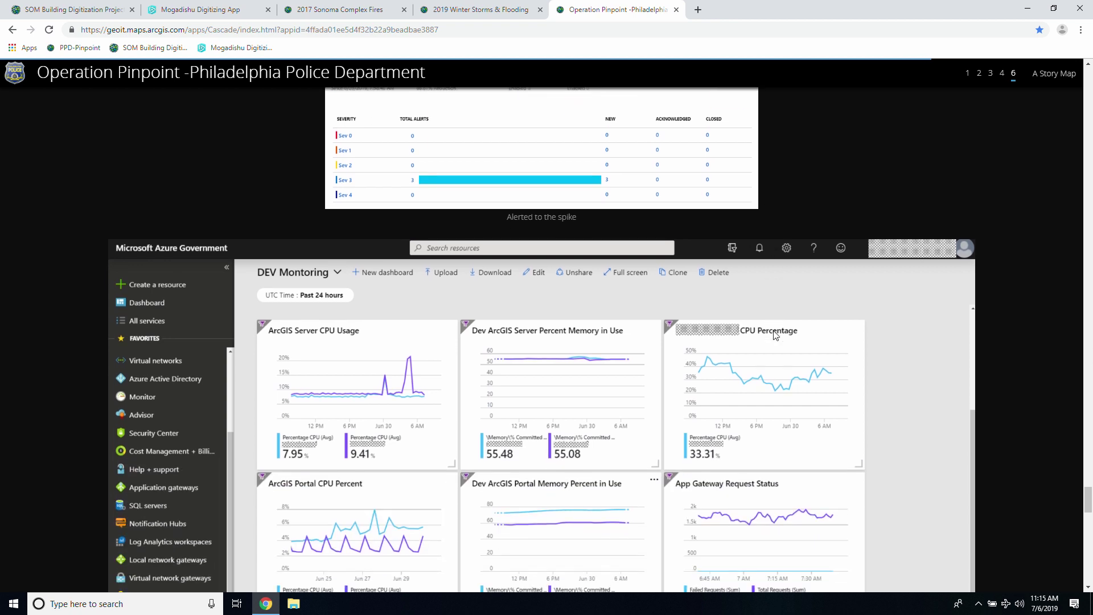
Scroll past the CPU spike chart, VM size table and 'Less than 5 minutes' text to the twelve-screenshot Thank You gallery.
scroll(773, 336, down, 7)
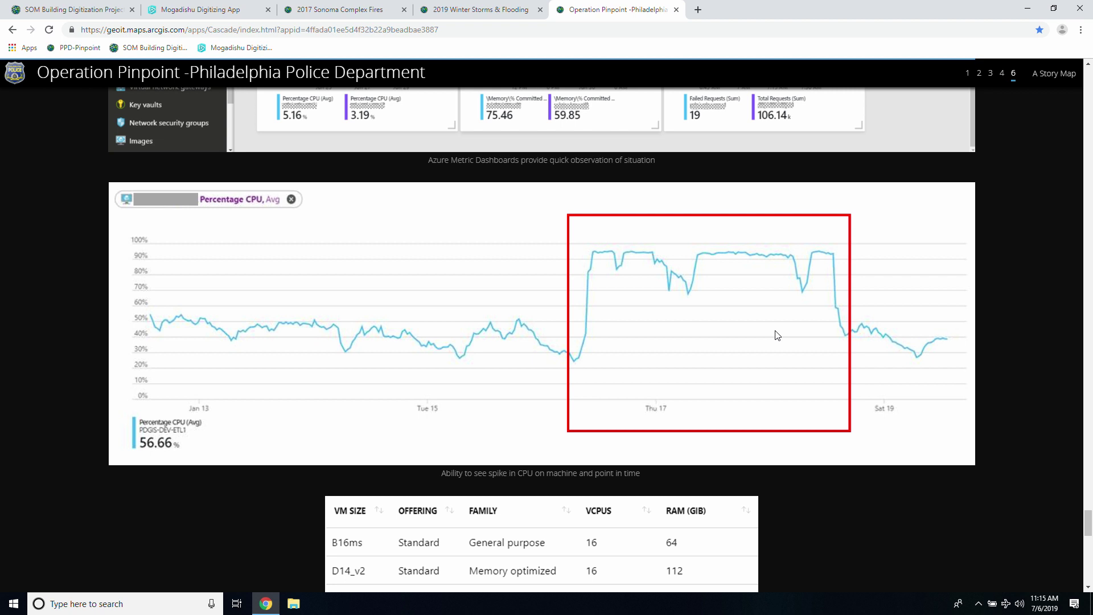
scroll(782, 345, down, 1)
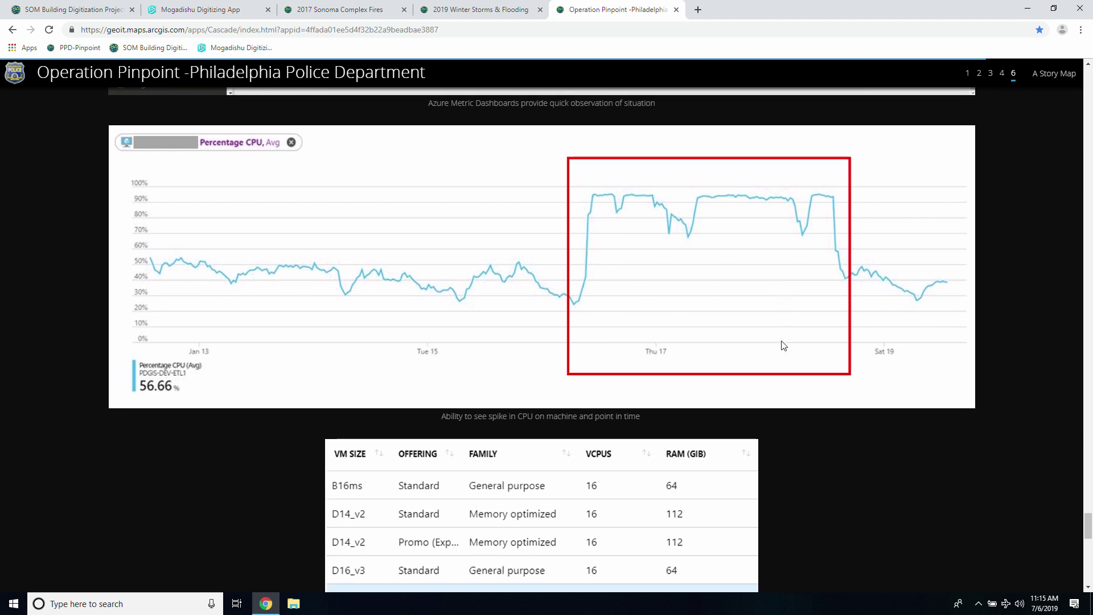
scroll(781, 345, down, 3)
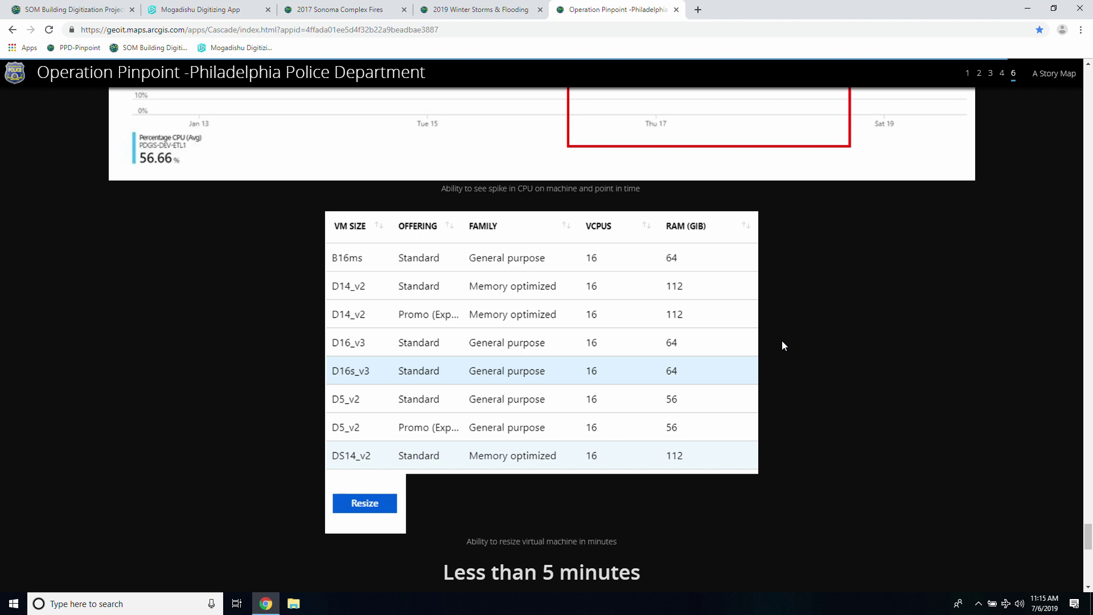
scroll(783, 347, down, 2)
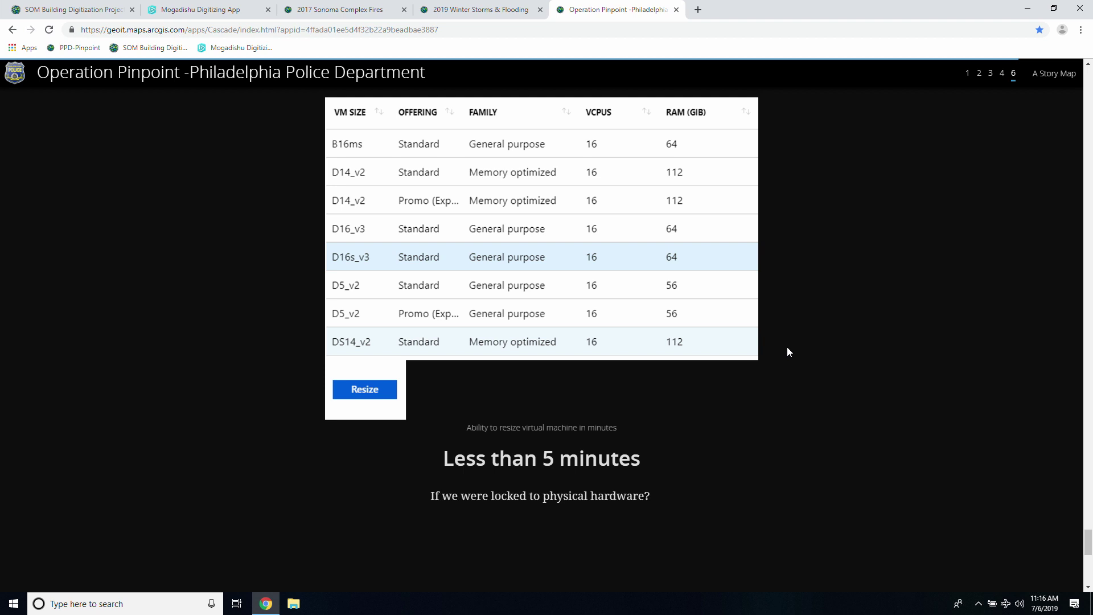
scroll(777, 381, down, 2)
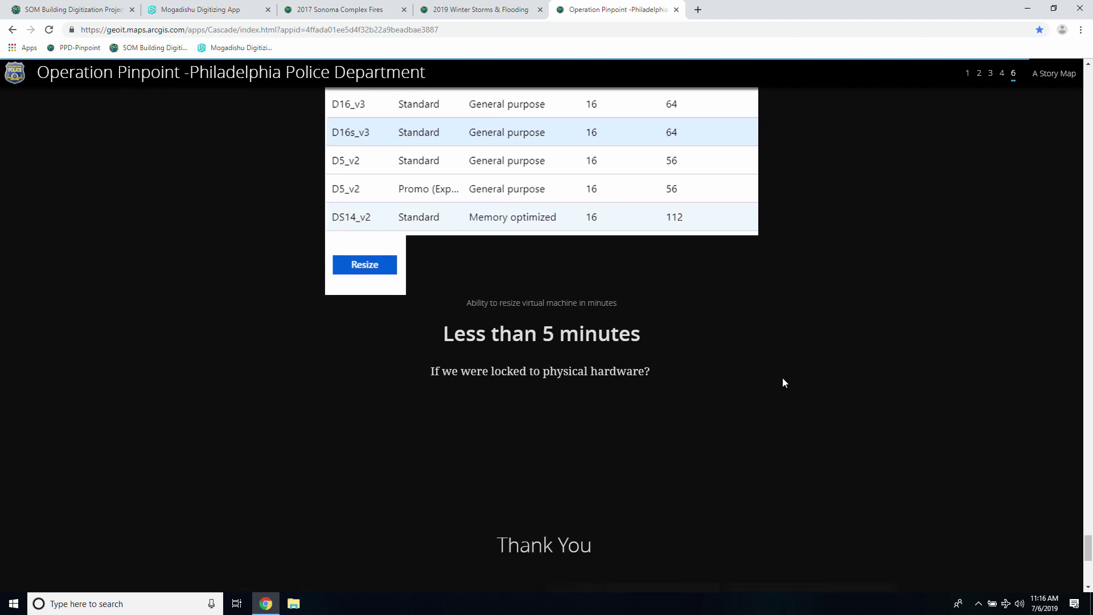
scroll(783, 378, down, 6)
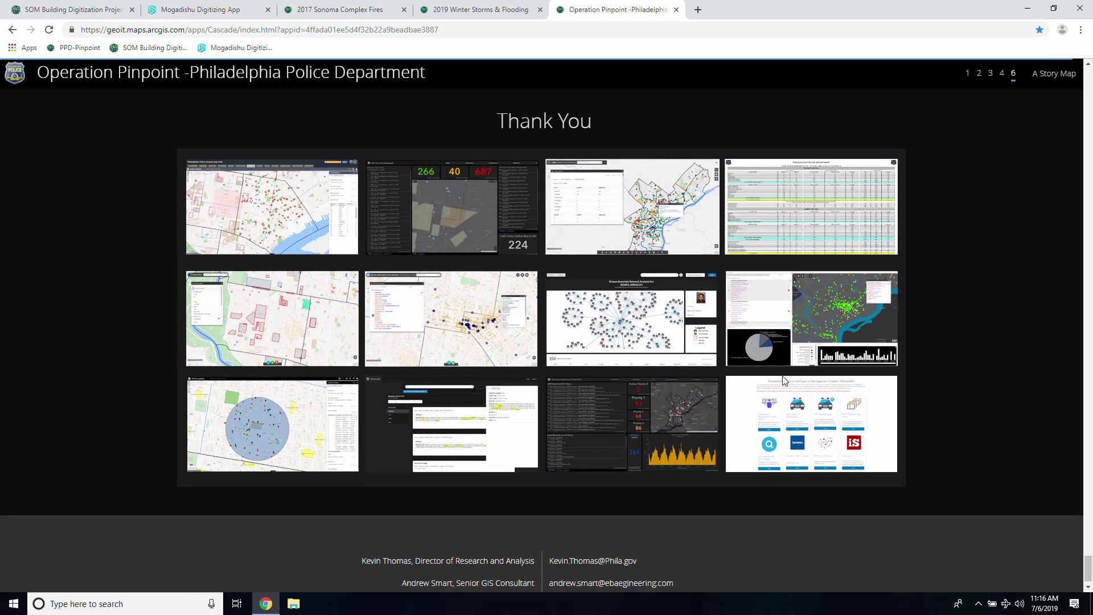